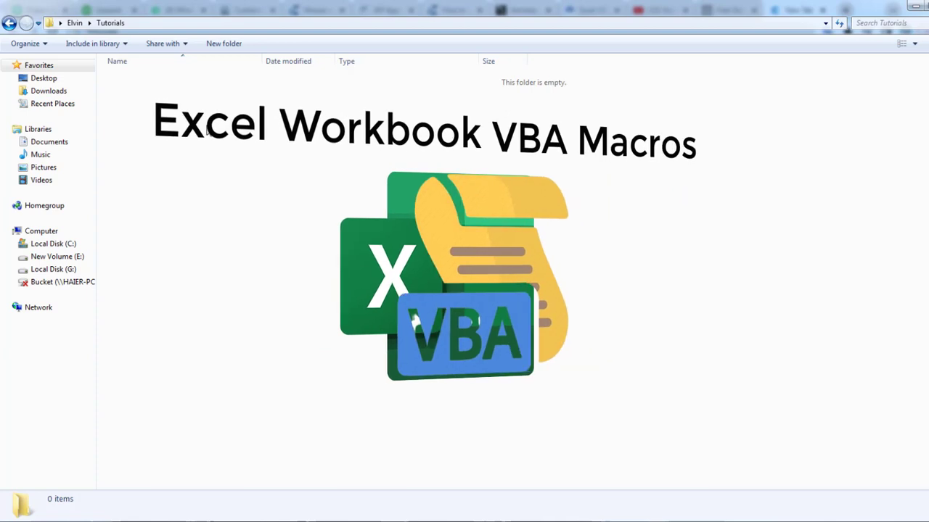
Create a new Microsoft Excel Worksheet in the Tutorials folder, keeping its default name, and open it.
right_click(209, 127)
mouse_move(273, 285)
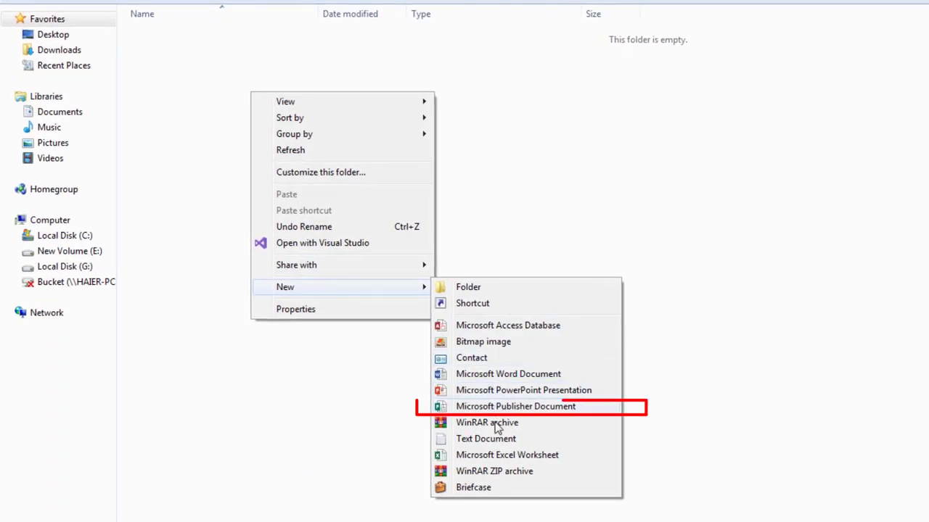
left_click(508, 455)
key("Return")
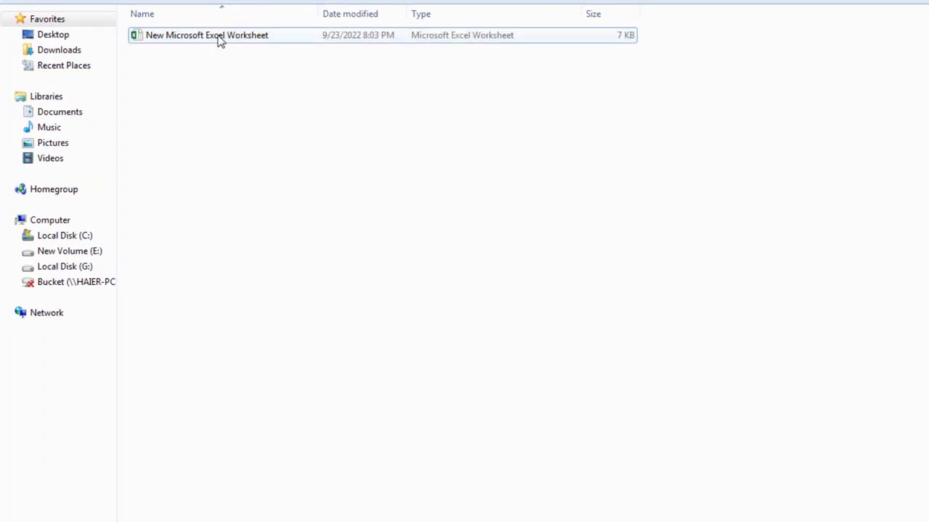
double_click(219, 36)
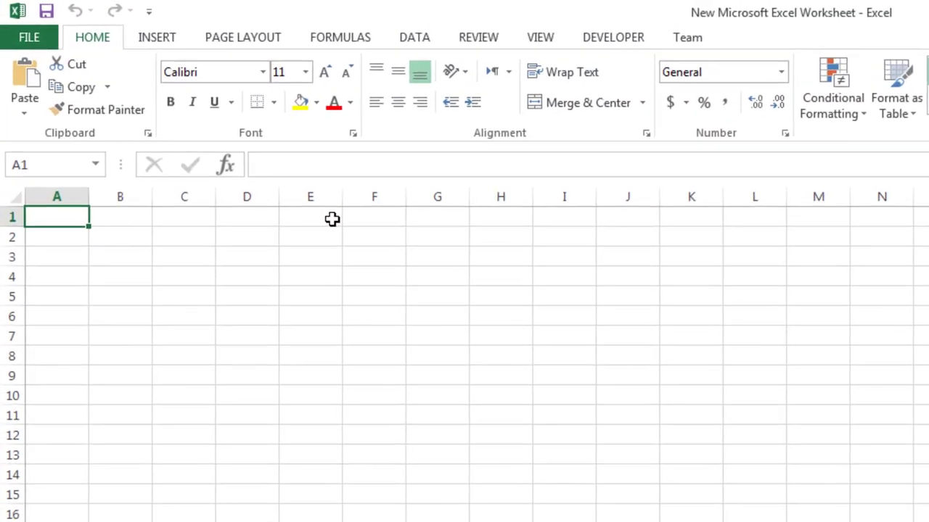
Save a copy of the workbook in the Tutorials folder as an Excel Macro-Enabled Workbook and select that file there.
left_click(201, 133)
left_click(35, 40)
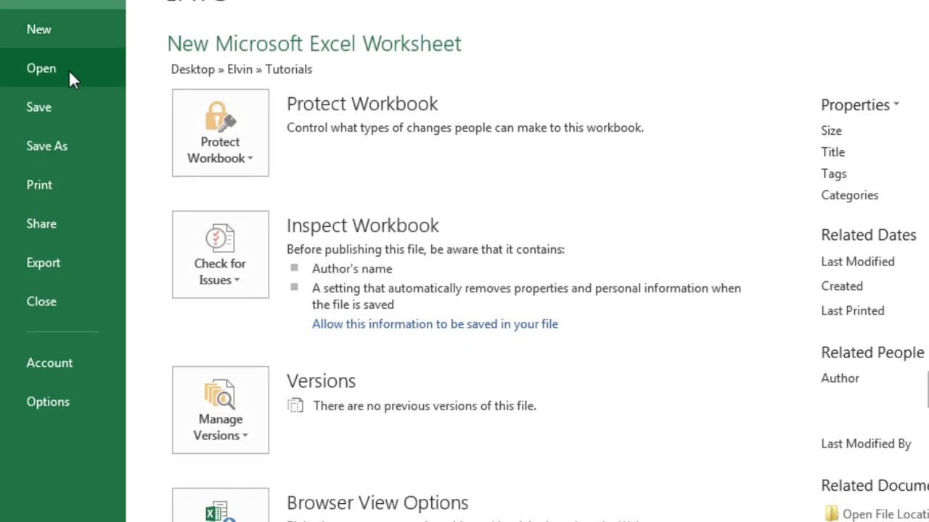
left_click(81, 145)
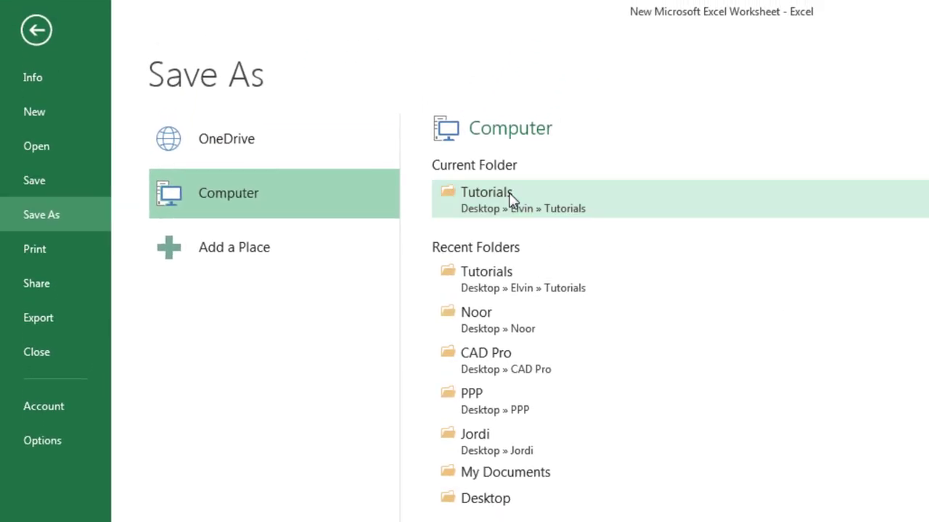
left_click(557, 130)
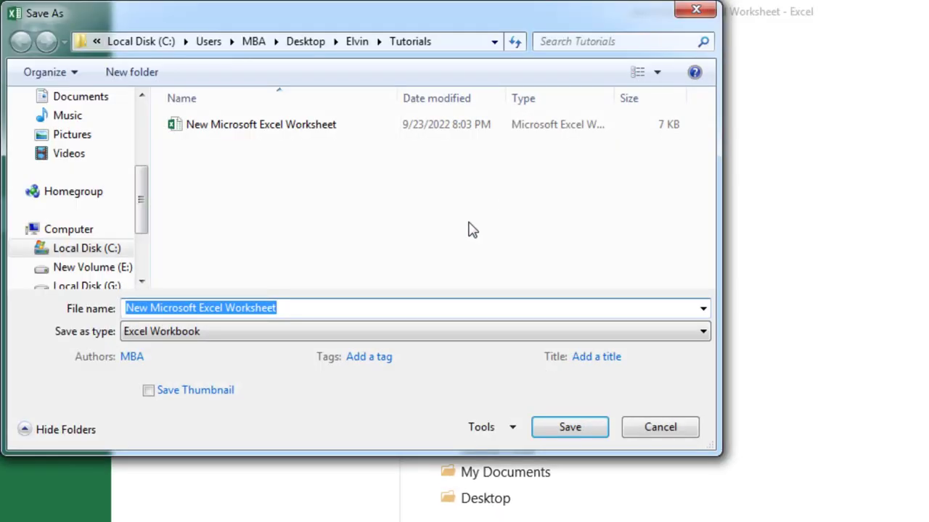
left_click(392, 335)
left_click(392, 366)
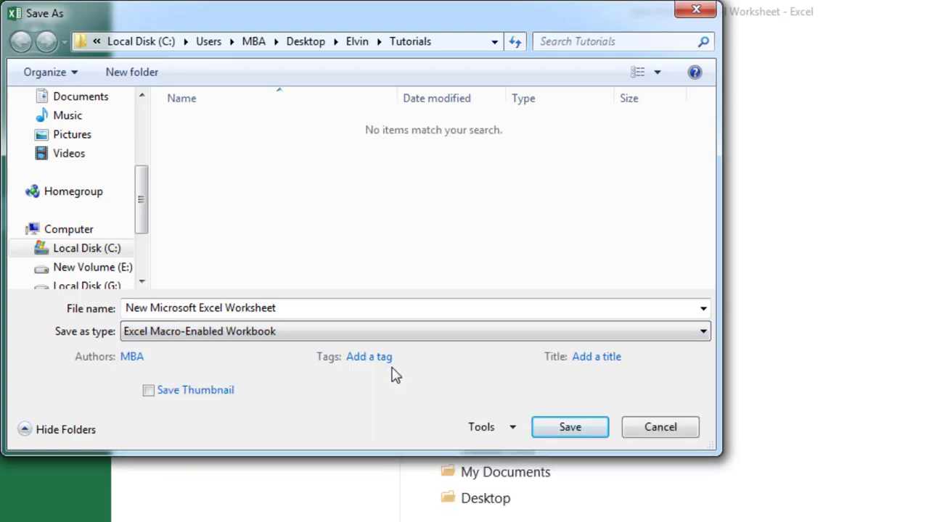
left_click(566, 427)
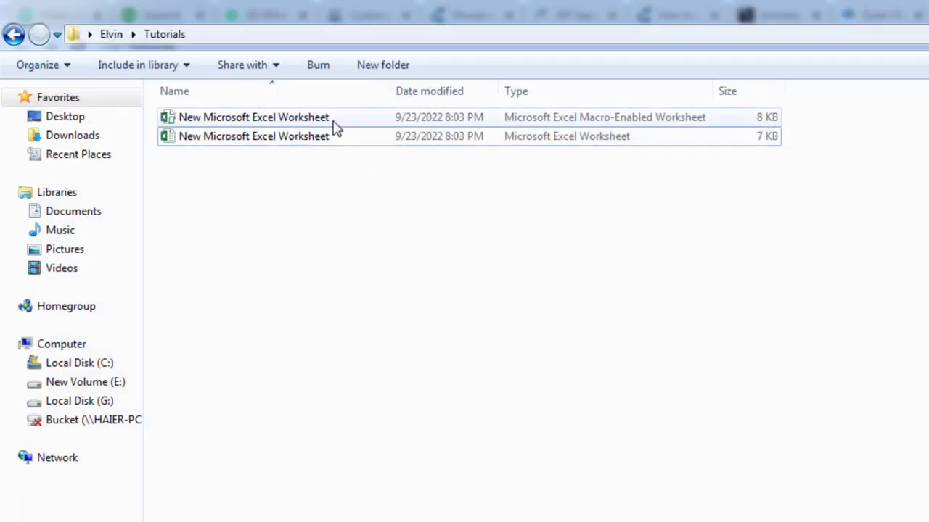
left_click(313, 122)
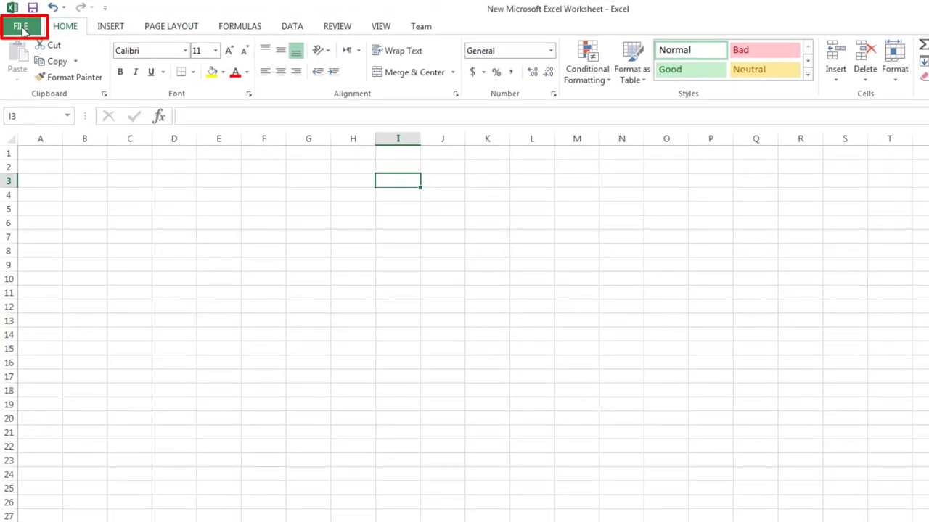
Enable the Developer tab under Main Tabs in the ribbon customization options.
left_click(22, 31)
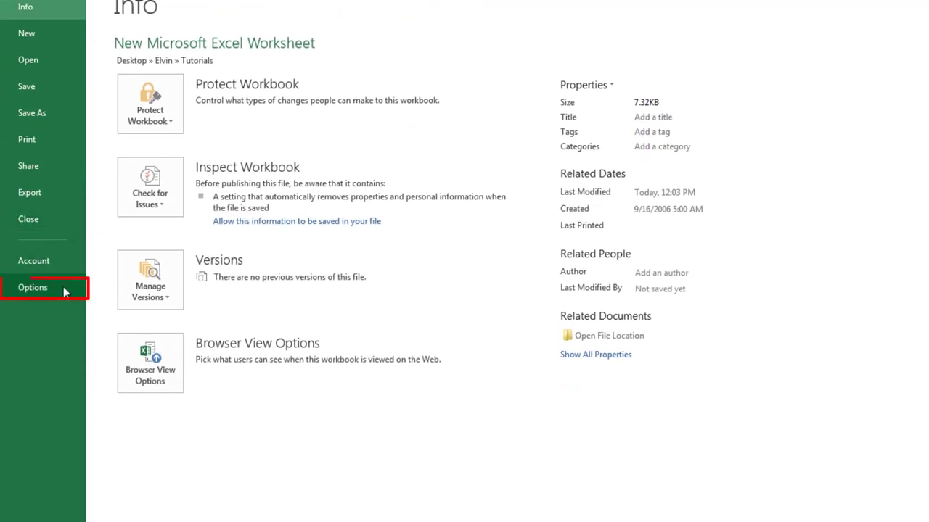
left_click(63, 286)
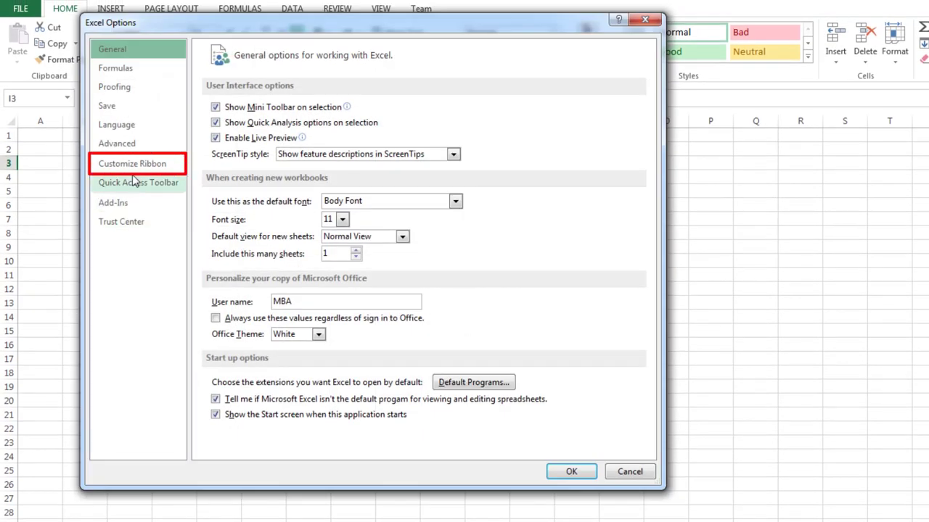
left_click(135, 165)
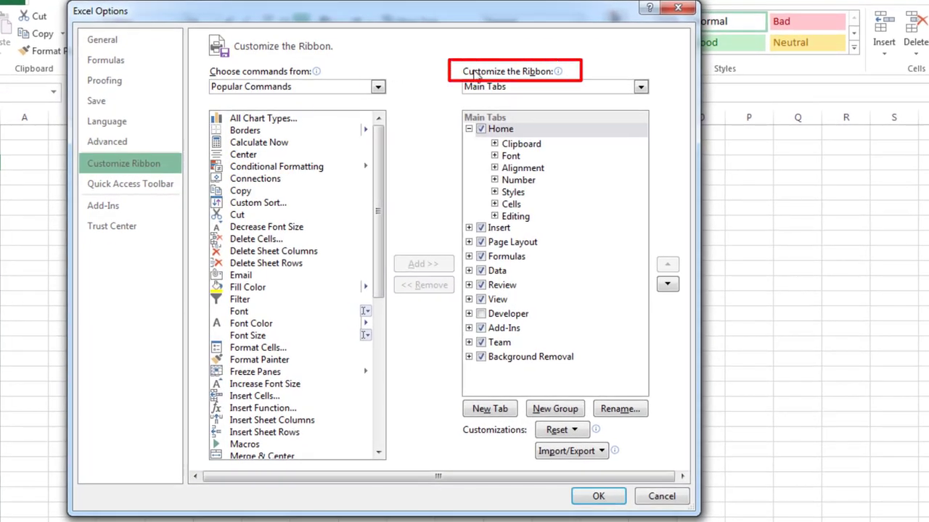
mouse_move(540, 81)
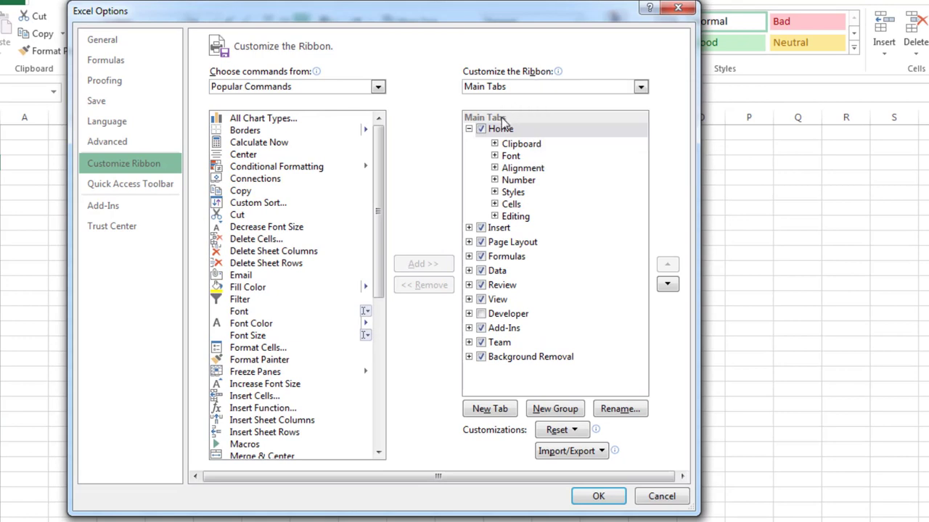
left_click(505, 314)
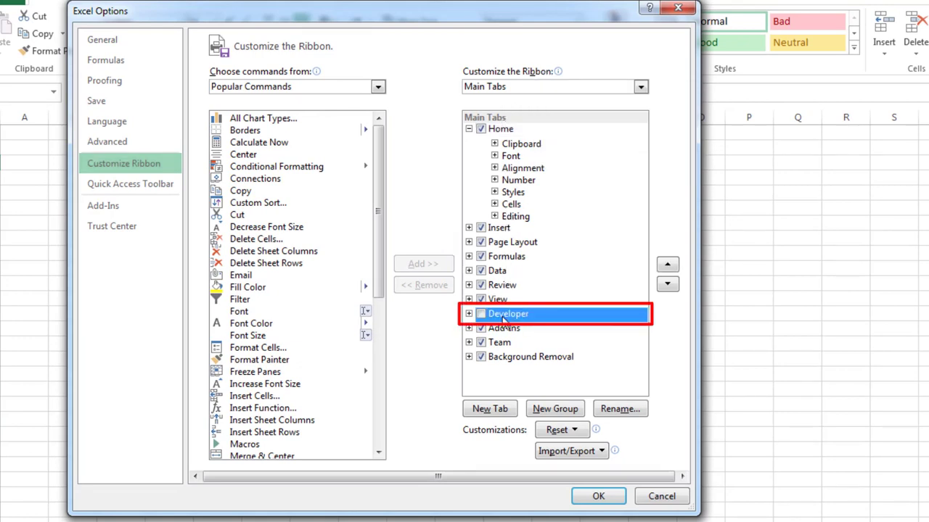
left_click(480, 314)
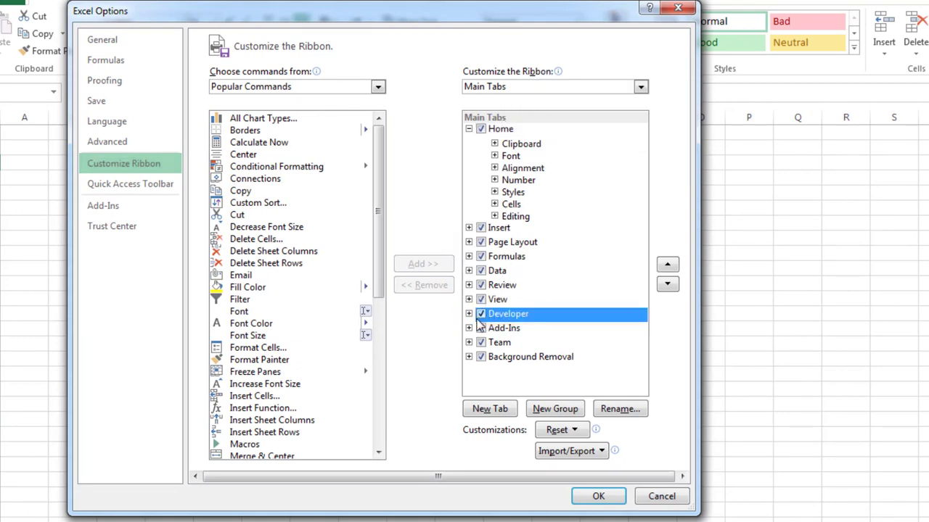
left_click(598, 497)
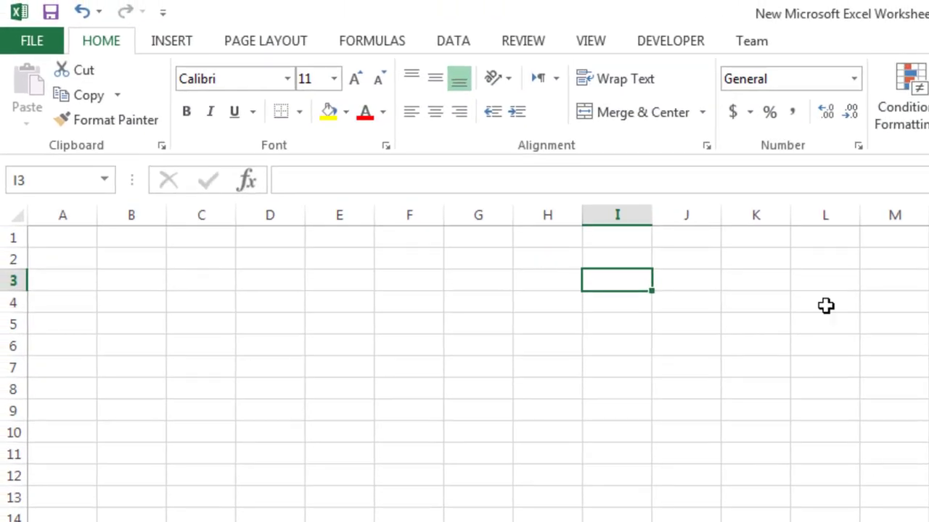
left_click(673, 43)
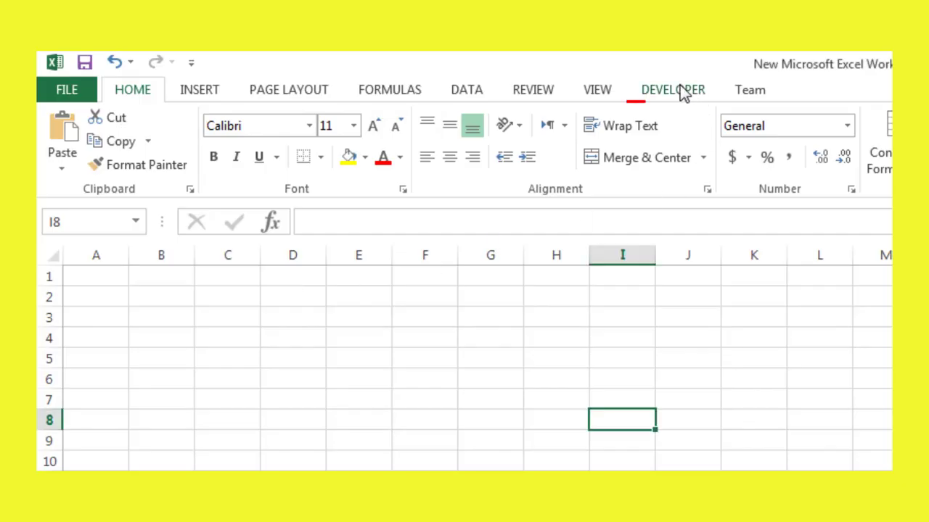
Insert an ActiveX check box near cell C3 and select its Caption property text for editing.
left_click(680, 87)
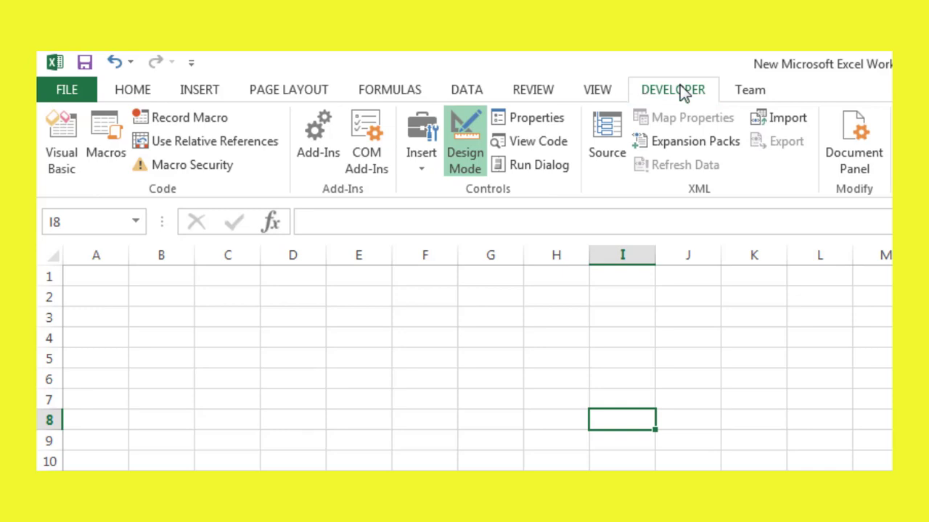
left_click(421, 161)
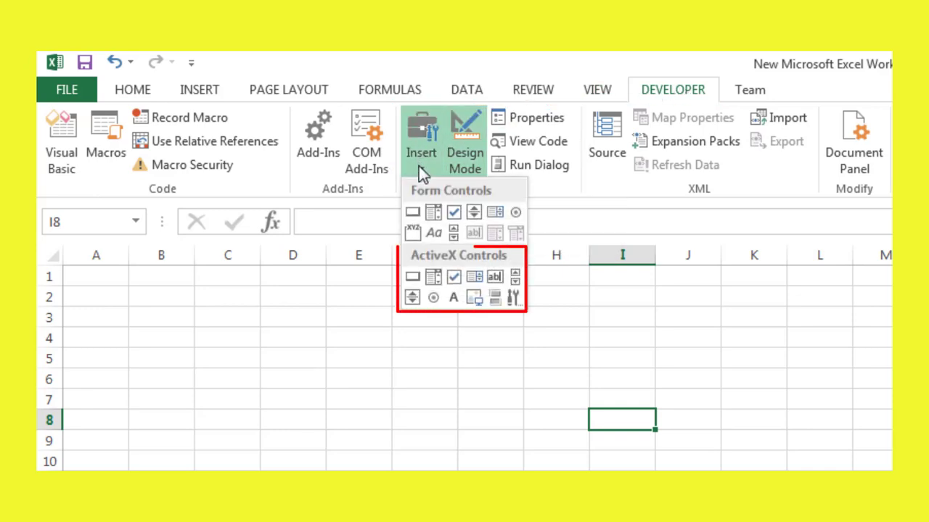
left_click(451, 279)
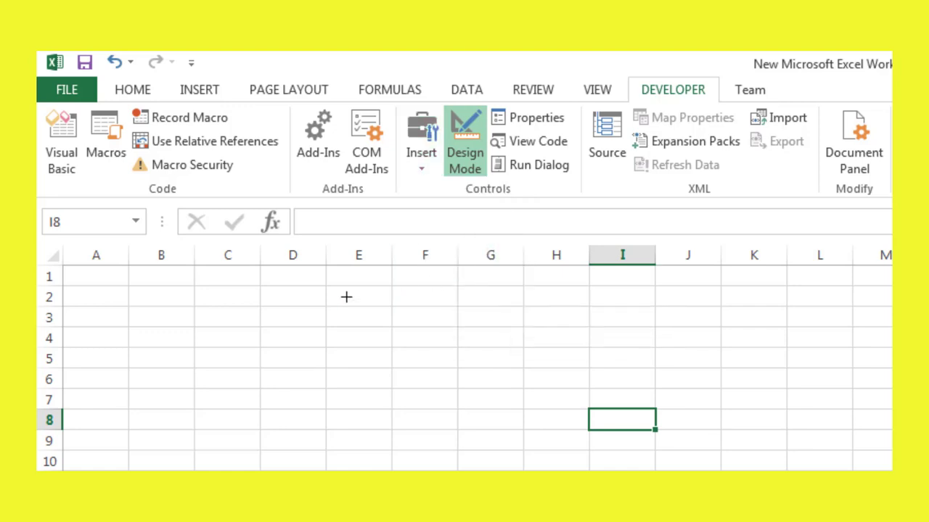
left_click(181, 302)
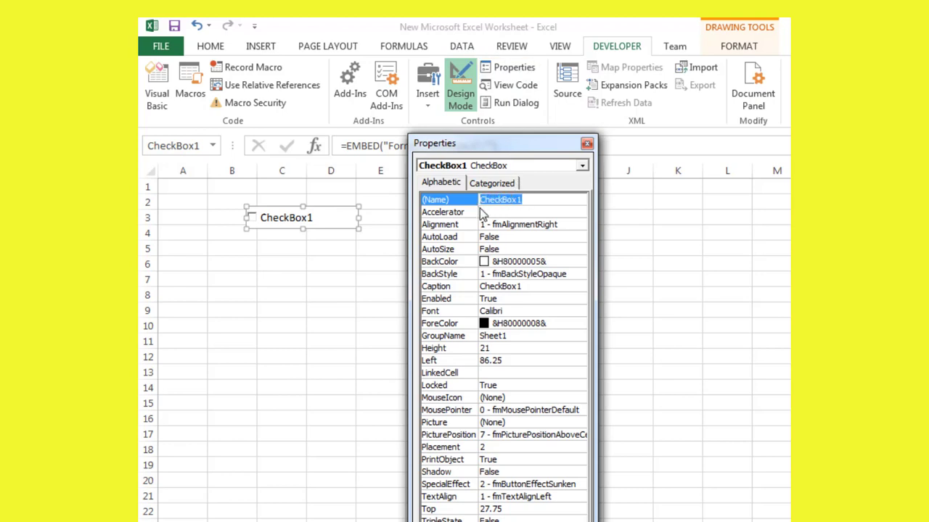
left_click_drag(519, 290, 486, 285)
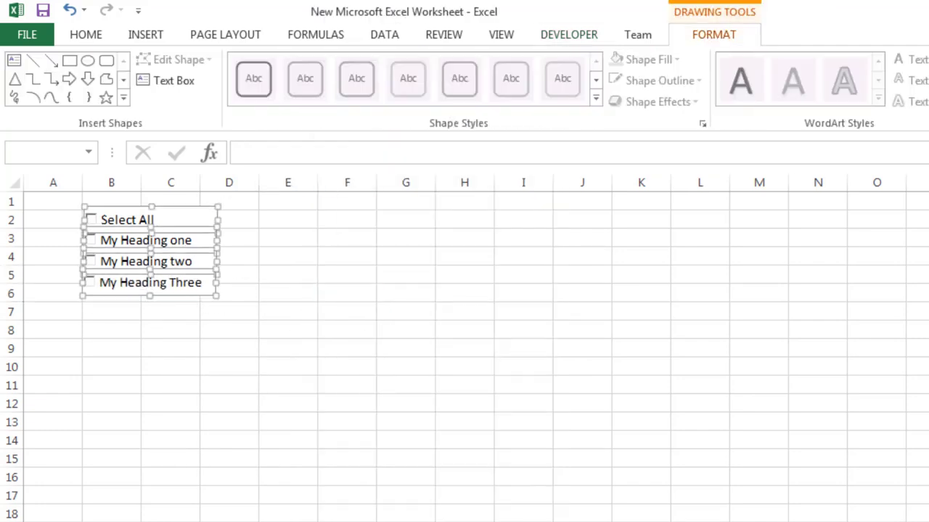
Open the VBA code for the Select All check box.
left_click(186, 216)
left_click(573, 35)
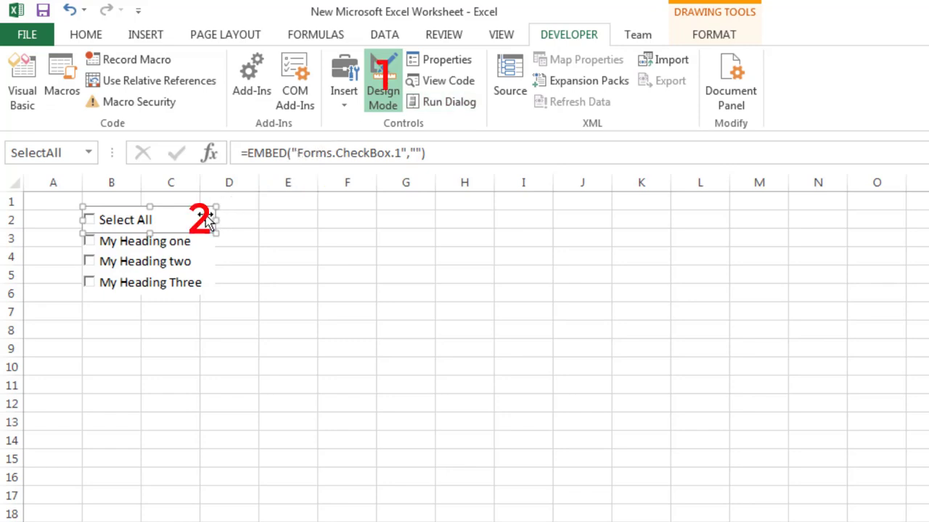
left_click(459, 92)
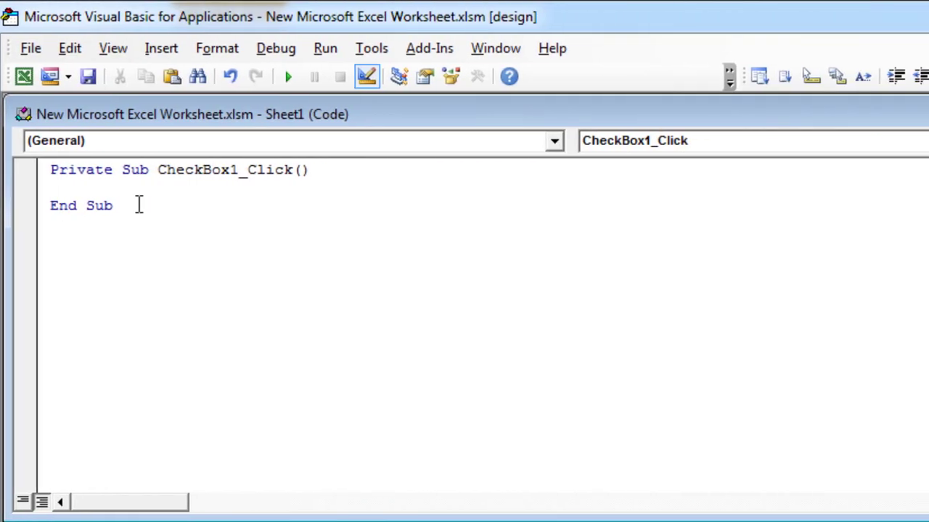
Add a Click procedure for the SelectAll object and delete the empty CheckBox1_Click procedure.
left_click(399, 142)
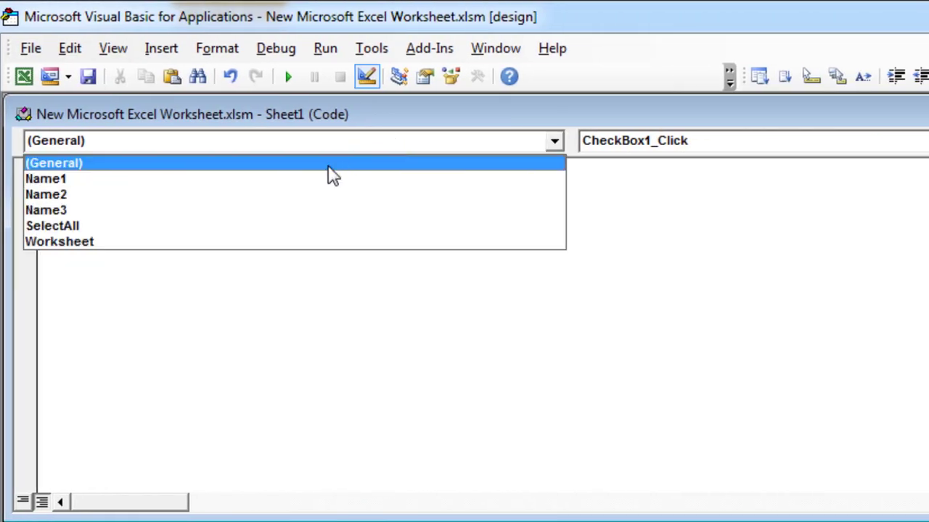
left_click(73, 229)
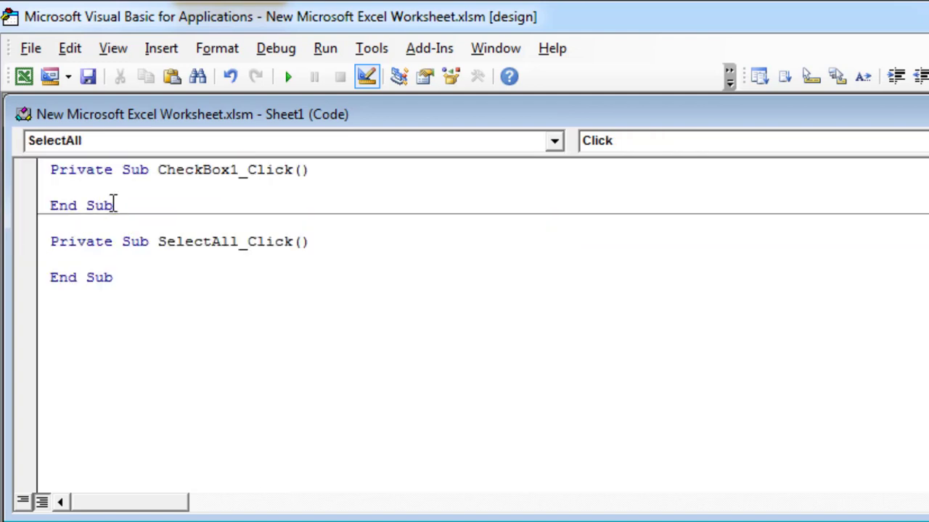
left_click_drag(53, 242, 37, 166)
key("Delete")
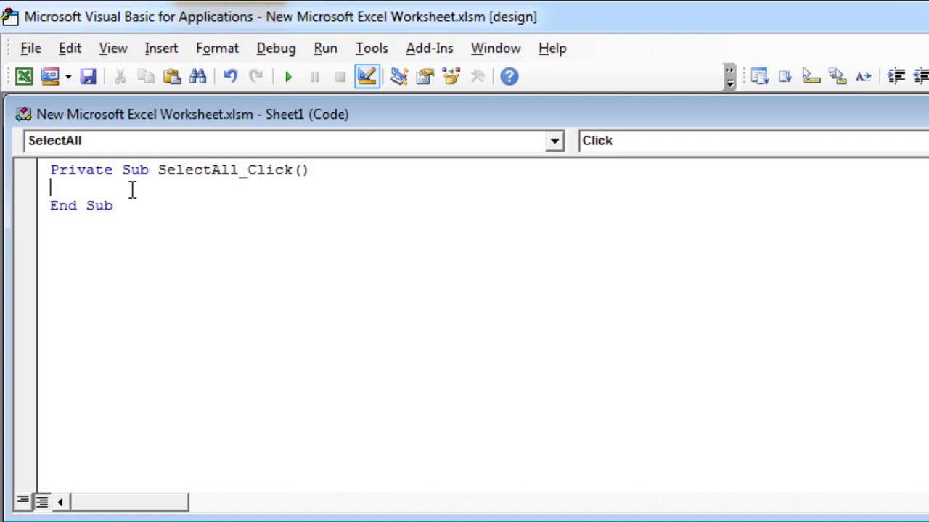
Write a For loop inside SelectAll_Click that runs x from 1 to 3.
key("Return")
key("Tab")
type("for")
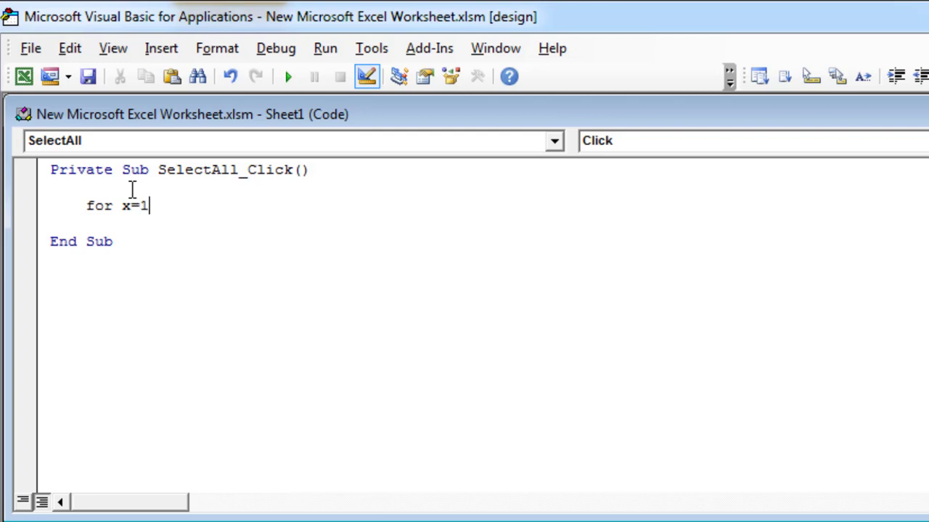
type("x=1 to 3")
key("Return")
key("Return")
key("Return")
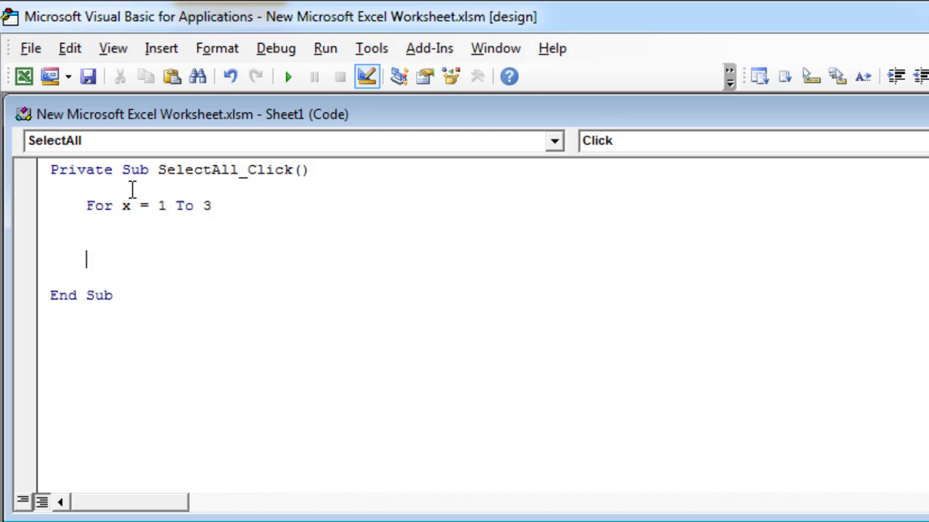
Inside the loop, write ActiveSheet.OLEObjects("Name" & x).Object.Value = ActiveSheet.OLEObjects("SelectAll").Object.Value.
type("activesheet.oleobjects(\"")
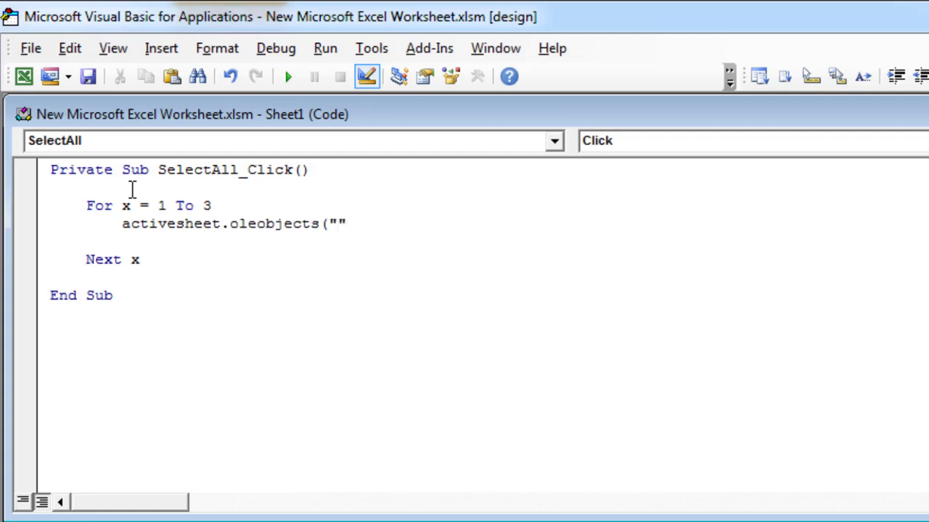
type("Name")
left_click(421, 223)
type("&")
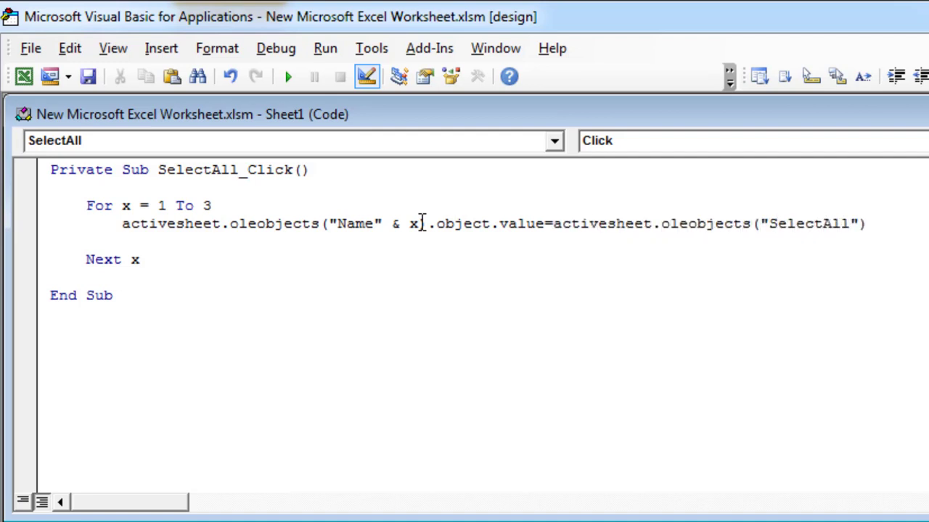
type(".Object.value")
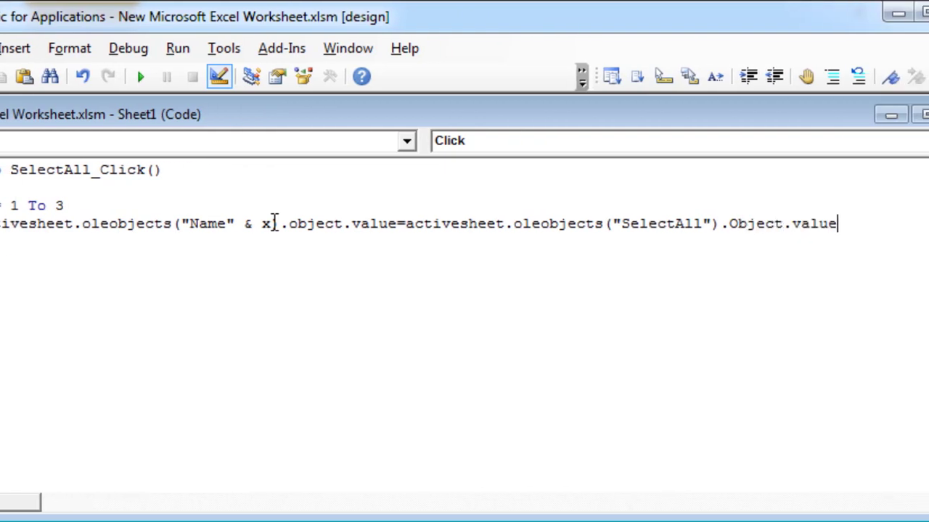
key("Down")
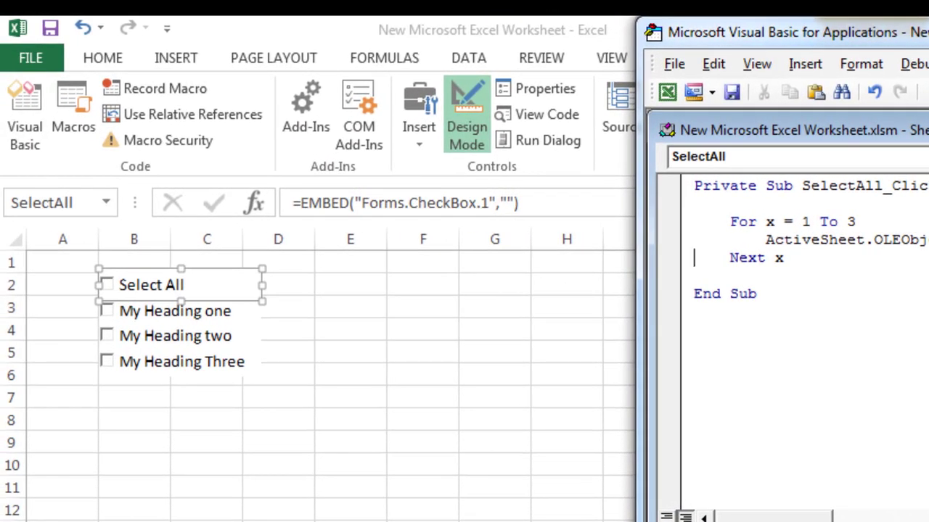
Return to the worksheet, exit Design Mode and tick the Select All check box to test the macro.
left_click(465, 326)
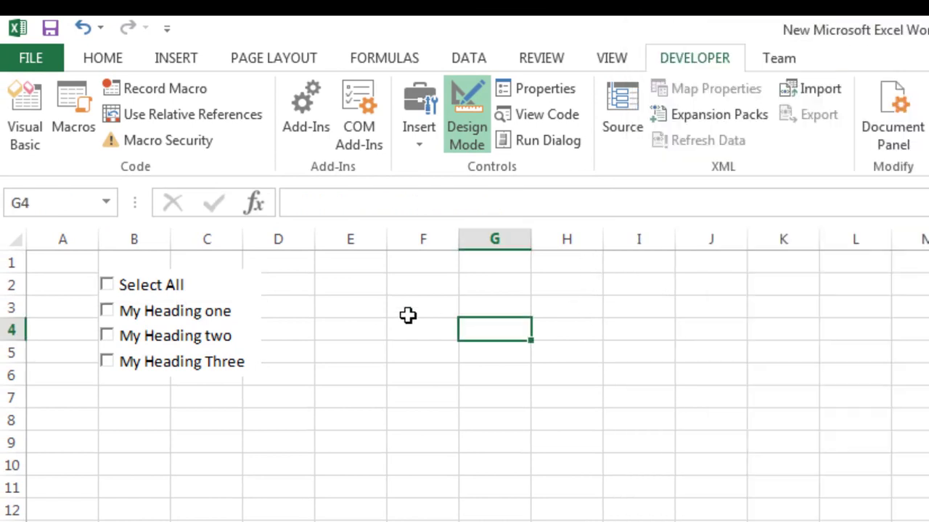
left_click(106, 285)
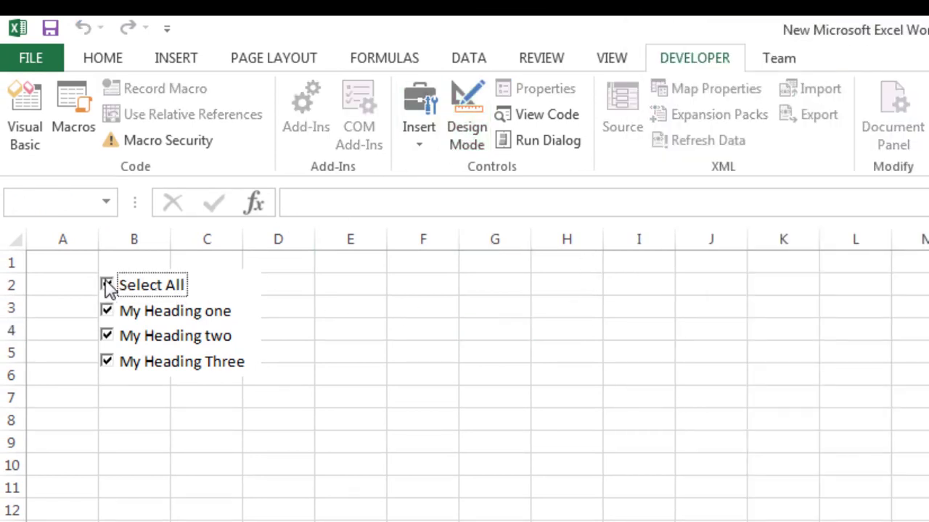